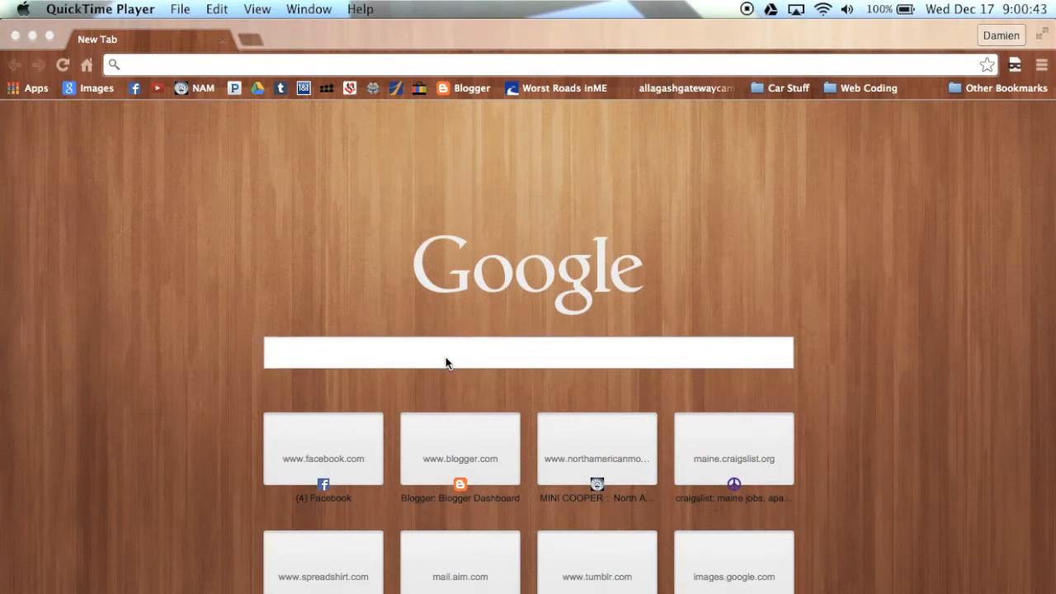
Step: Bring the Chrome window to the front on its New Tab page
{"action": "left_click", "coordinate": [498, 38]}
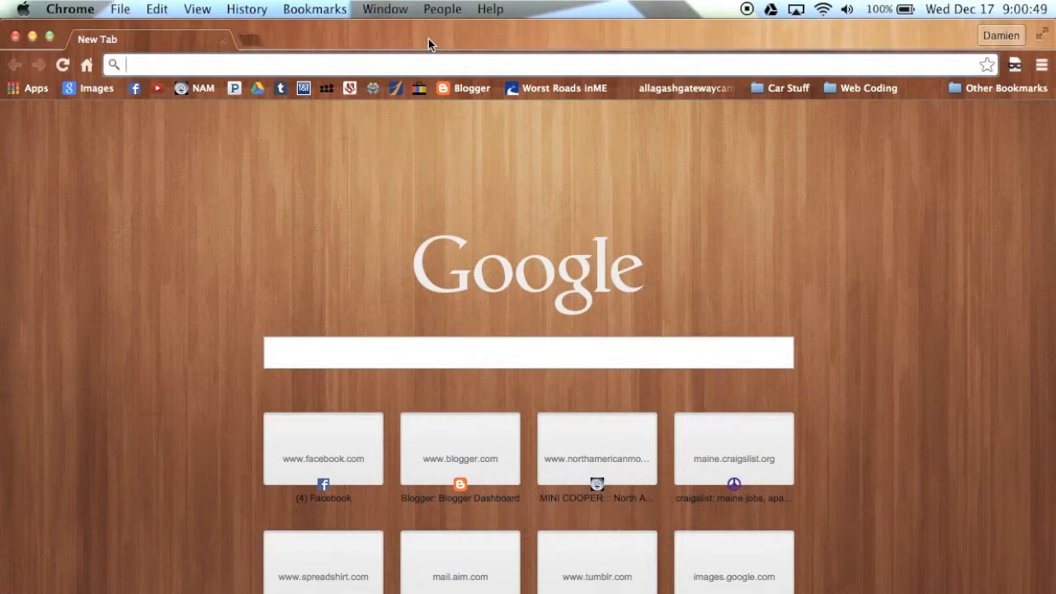
Step: View the User-Agent Switcher for Chrome store page from the Extensions list
{"action": "left_click", "coordinate": [384, 6]}
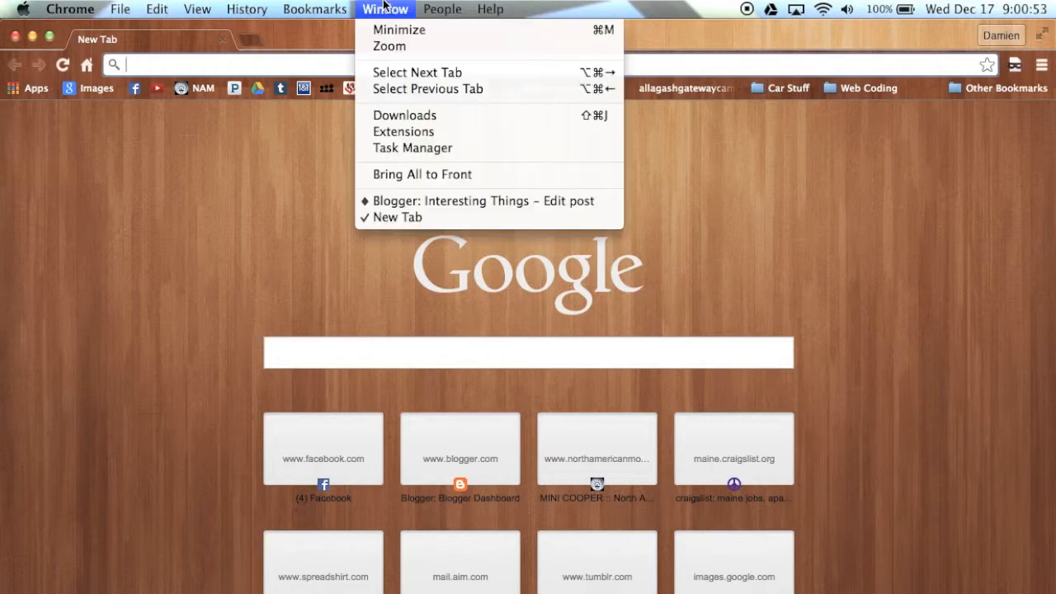
{"action": "left_click", "coordinate": [414, 135]}
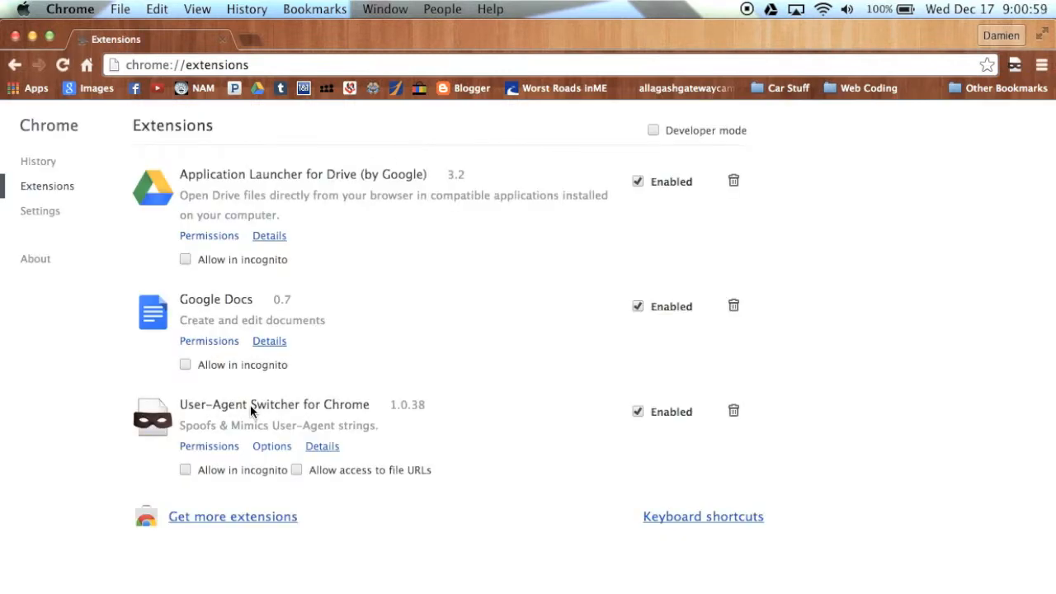
{"action": "left_click", "coordinate": [330, 448]}
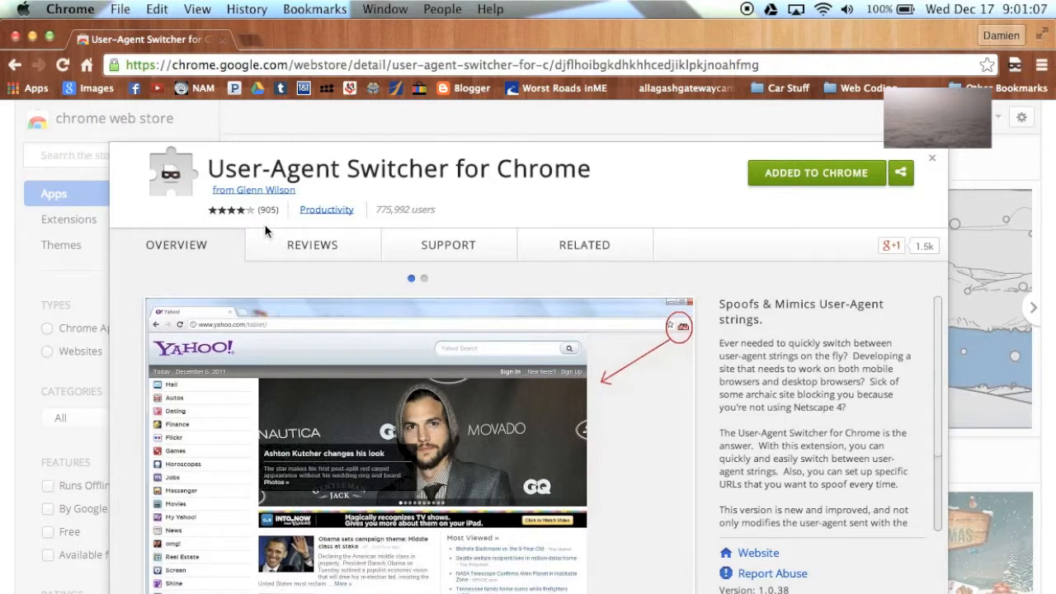
{"action": "left_click_drag", "start_coordinate": [208, 165], "coordinate": [603, 180]}
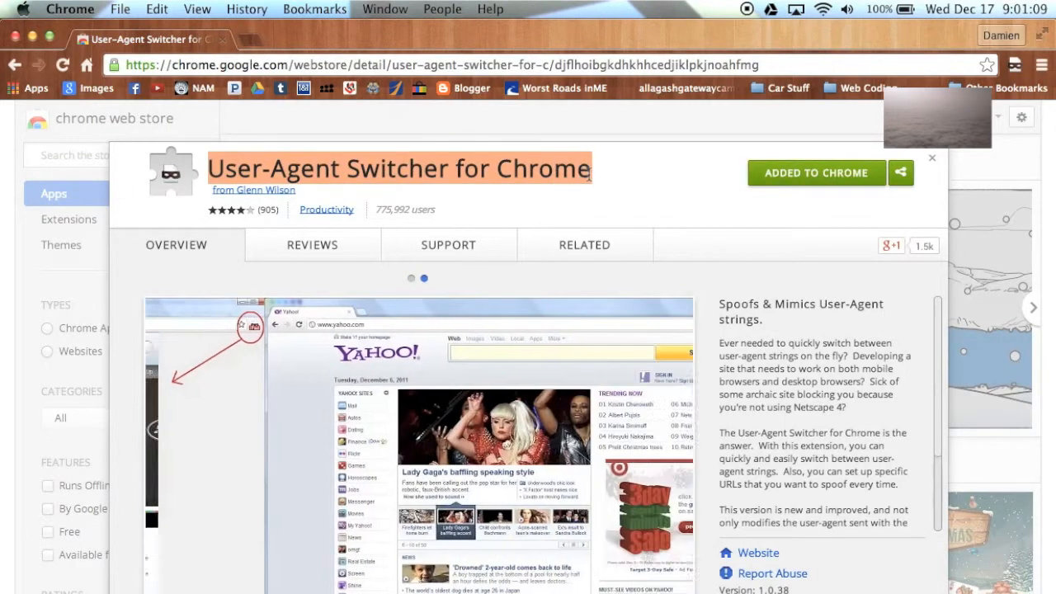
{"action": "left_click", "coordinate": [605, 180]}
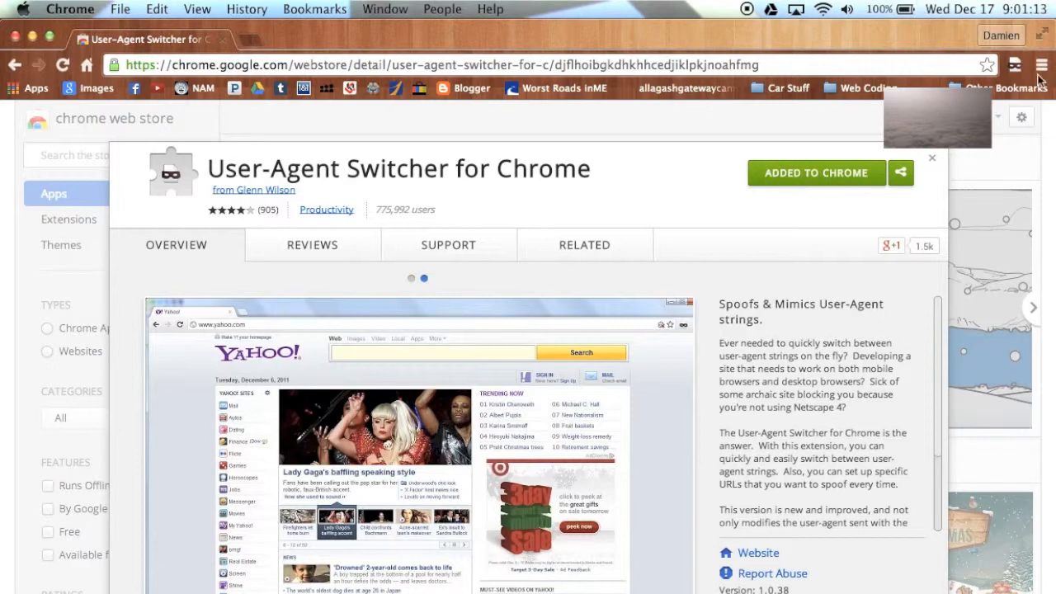
Step: Add a fresh New Tab beside the store page
{"action": "left_click", "coordinate": [251, 39]}
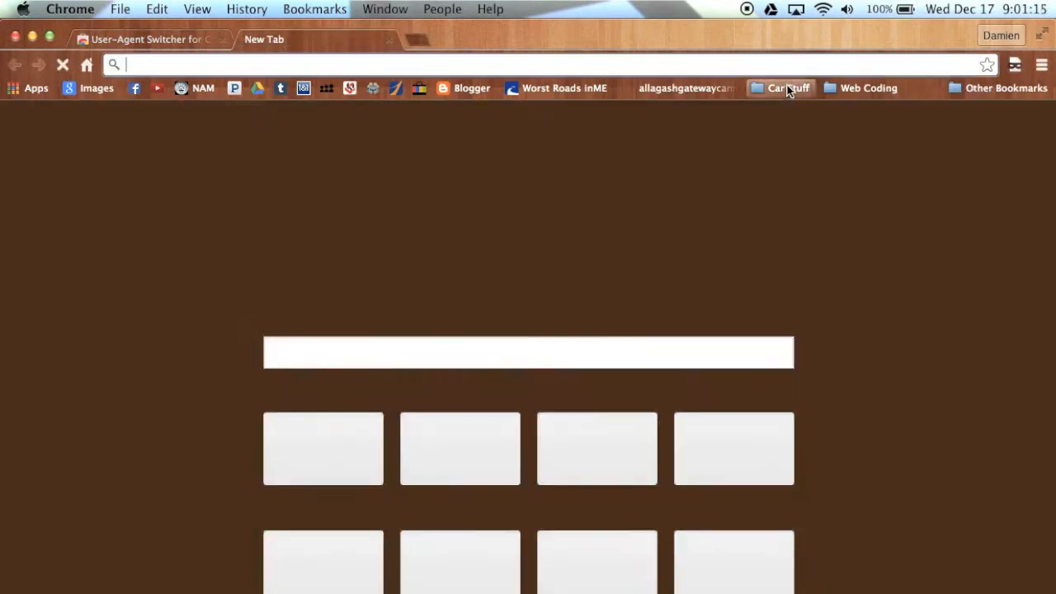
Step: Set the User-Agent Switcher to the iOS iPad identity
{"action": "left_click", "coordinate": [1017, 66]}
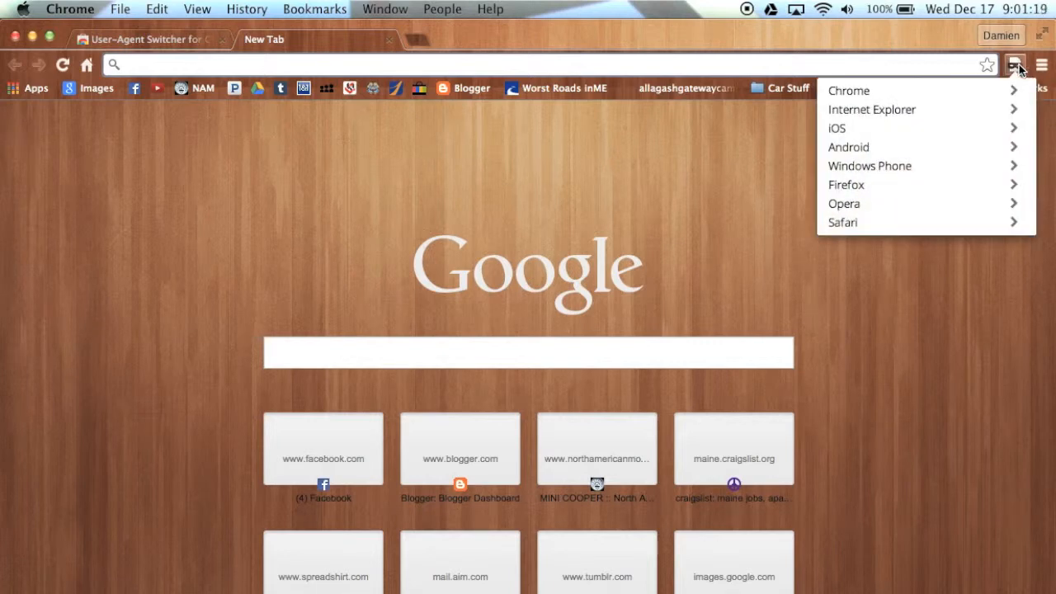
{"action": "left_click", "coordinate": [843, 130]}
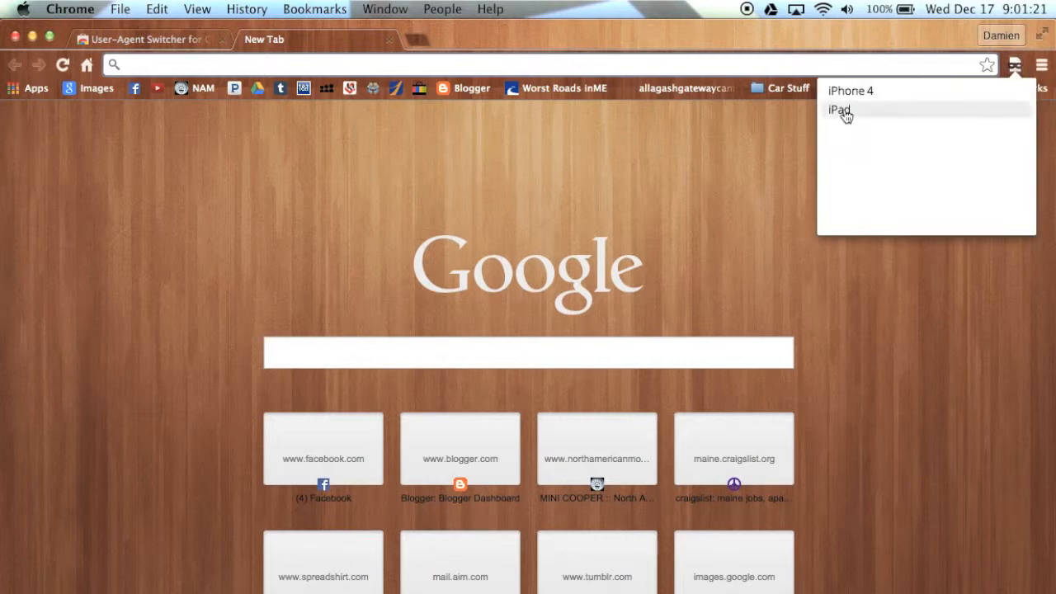
{"action": "left_click", "coordinate": [843, 112]}
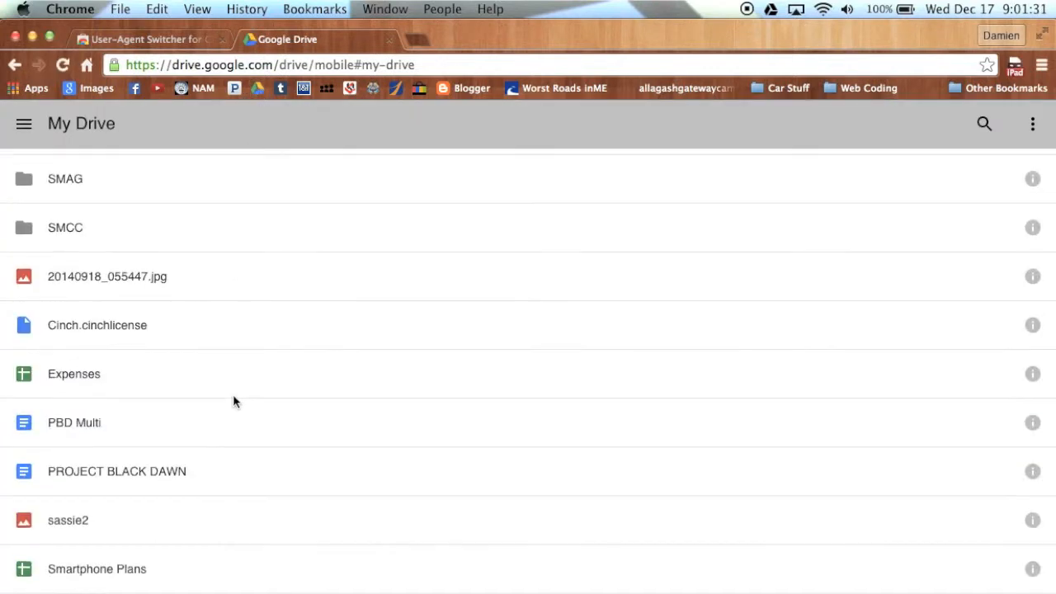
{"action": "scroll", "coordinate": [233, 402], "scroll_direction": "up", "scroll_amount": 2}
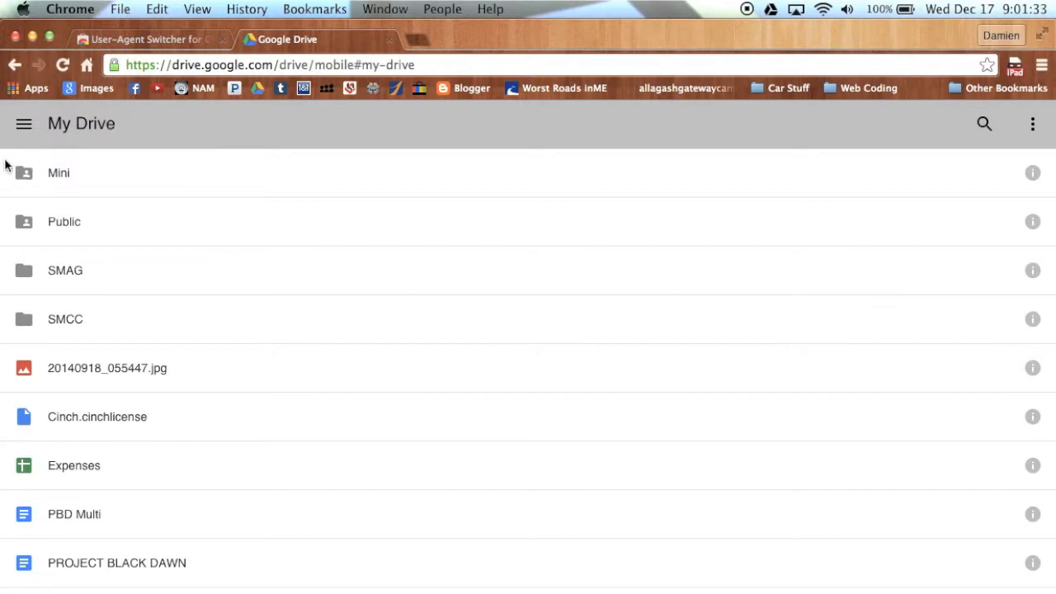
Step: Switch Google Drive from its mobile layout to the Desktop Version
{"action": "left_click", "coordinate": [23, 123]}
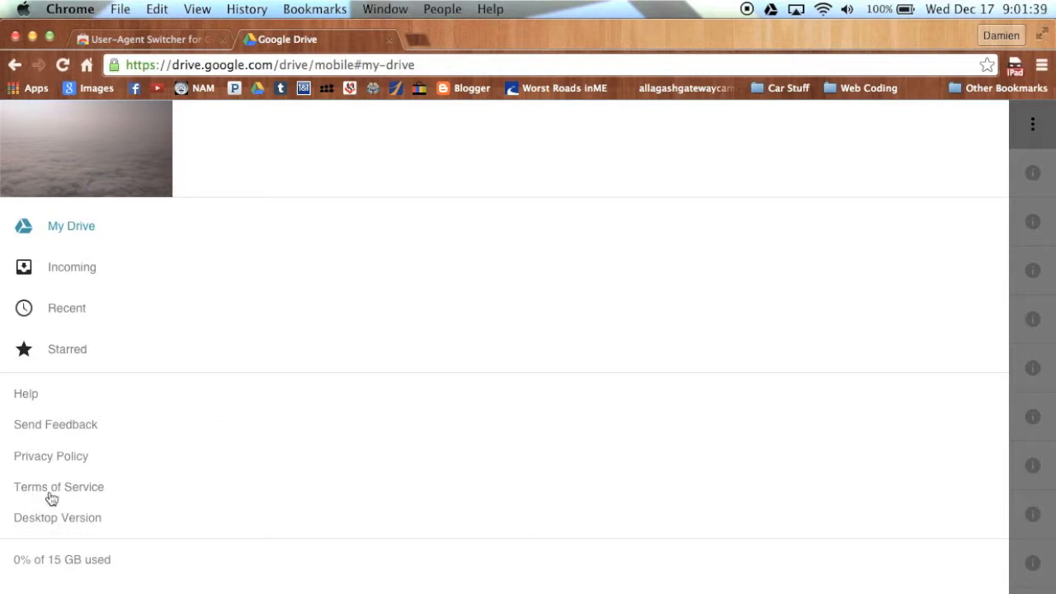
{"action": "left_click", "coordinate": [50, 527]}
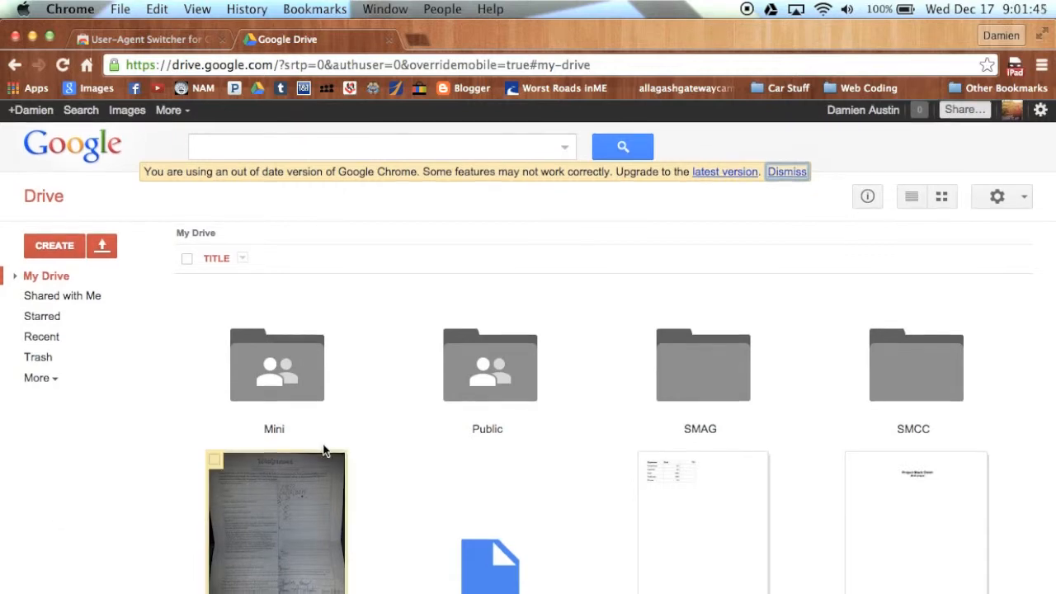
Step: Create a new blank Document from Drive's Create list
{"action": "left_click", "coordinate": [55, 248]}
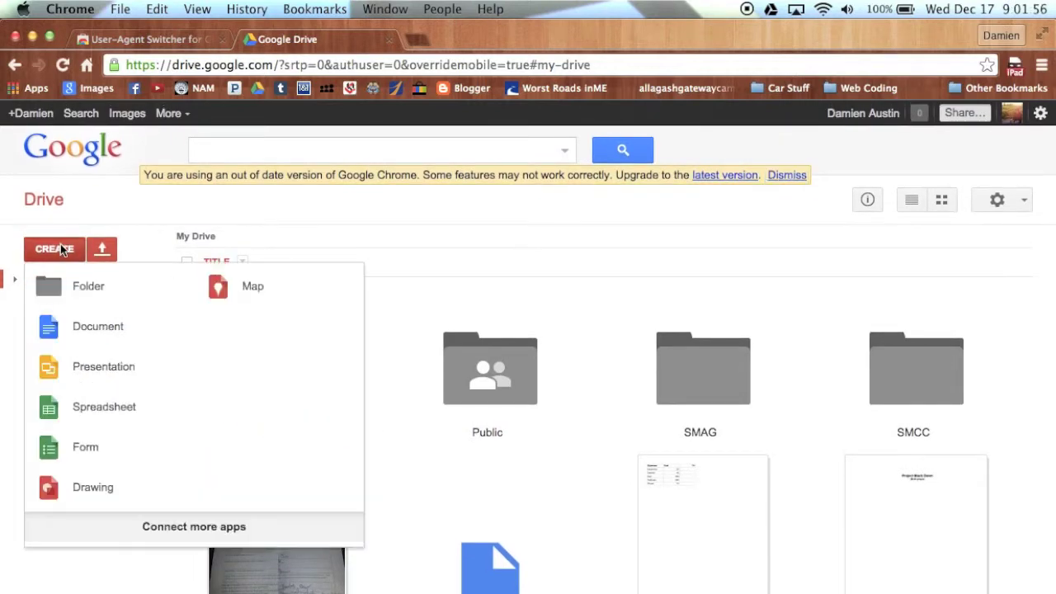
{"action": "left_click", "coordinate": [76, 324]}
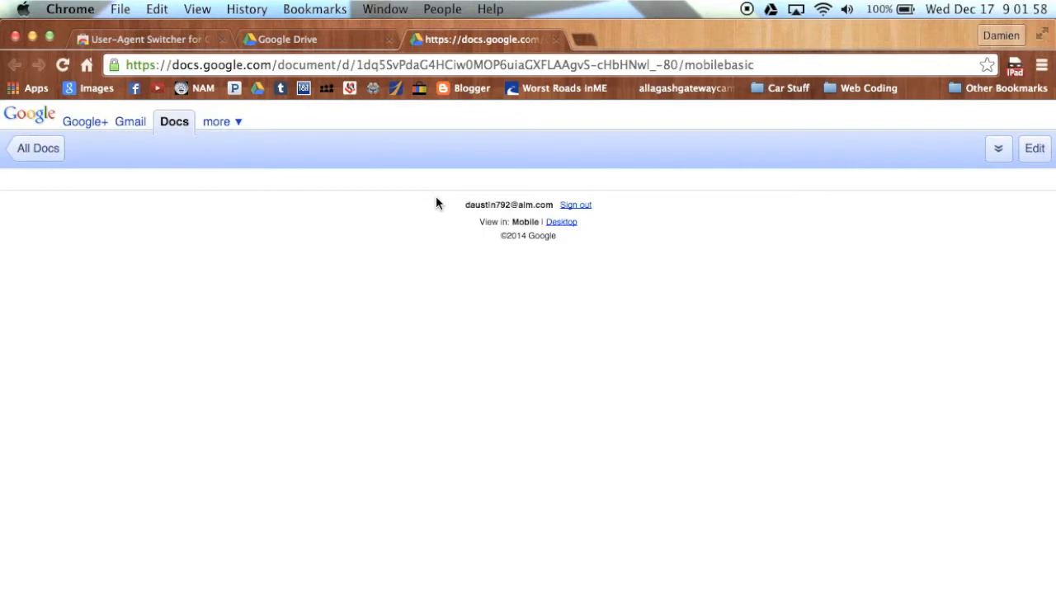
Step: Continue past the mobile view into the desktop Docs editor for the untitled document
{"action": "left_click", "coordinate": [571, 224]}
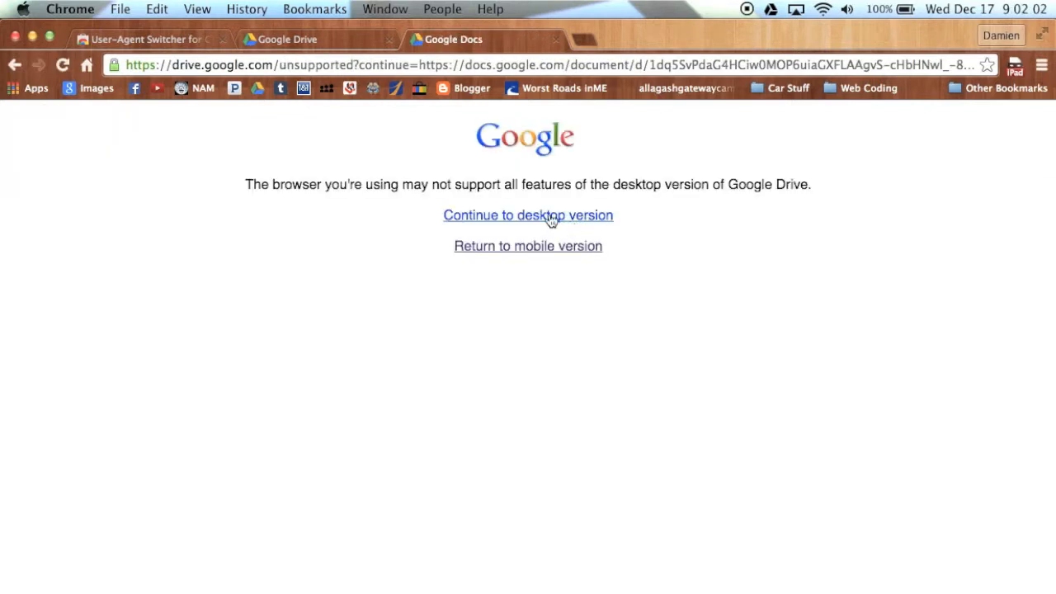
{"action": "left_click", "coordinate": [538, 219]}
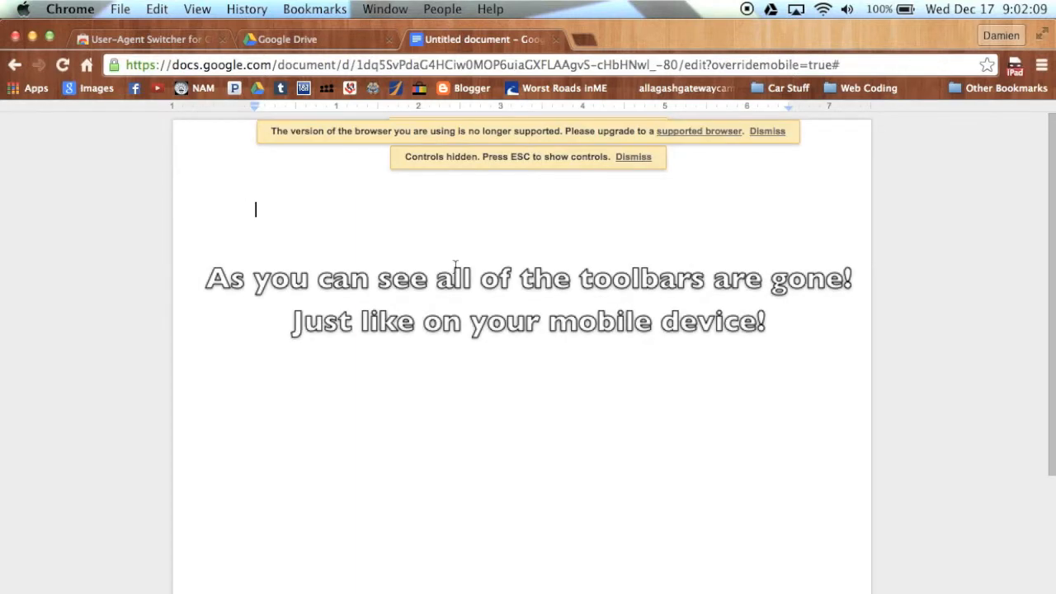